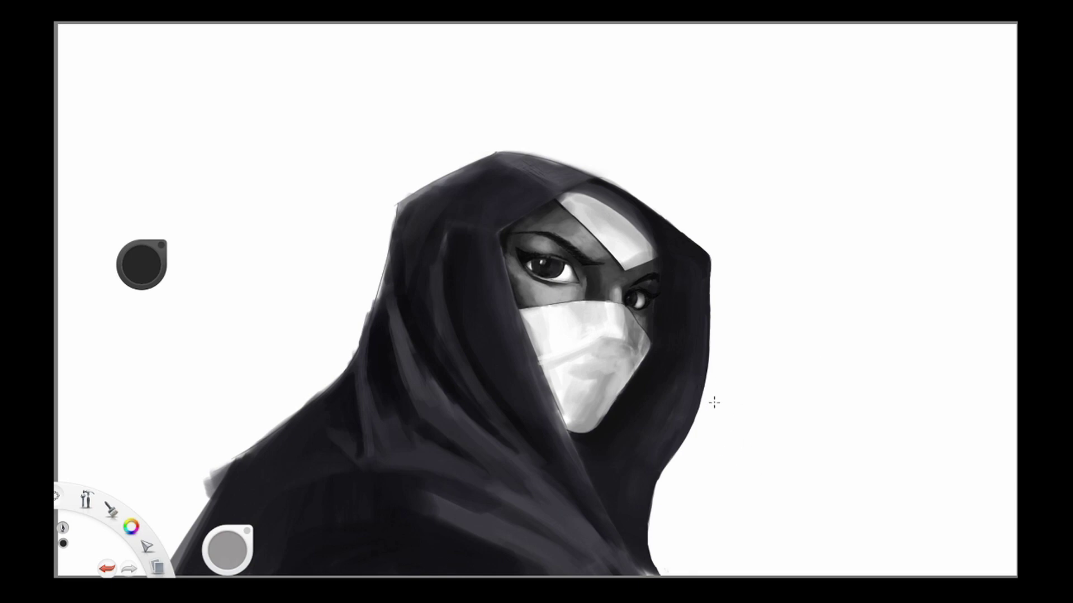
# Fill the white background around the hooded figure with dark grey.
pyautogui.click(332, 38)
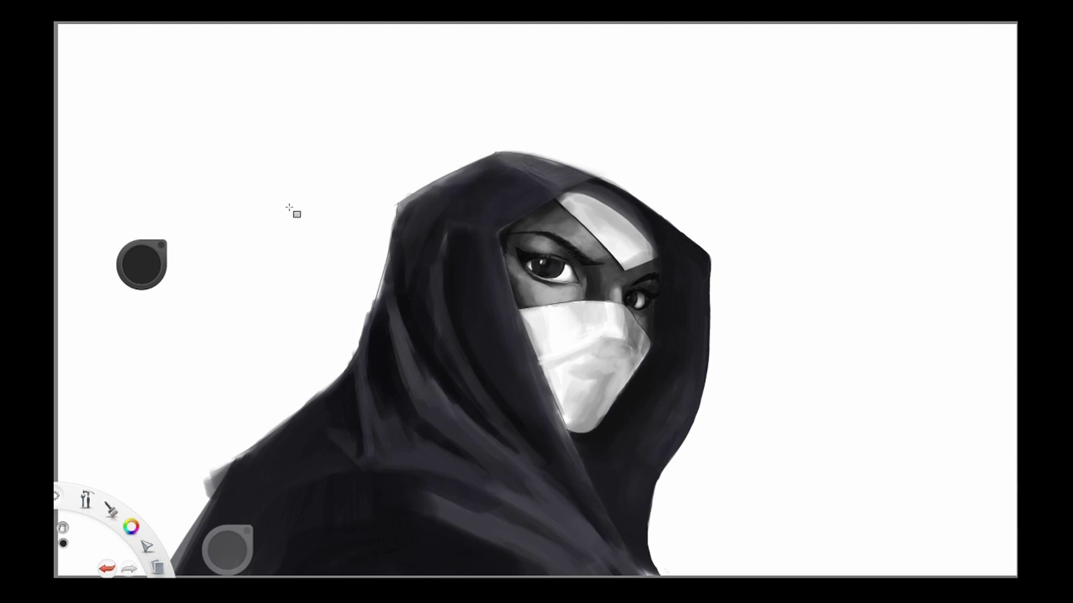
pyautogui.click(149, 267)
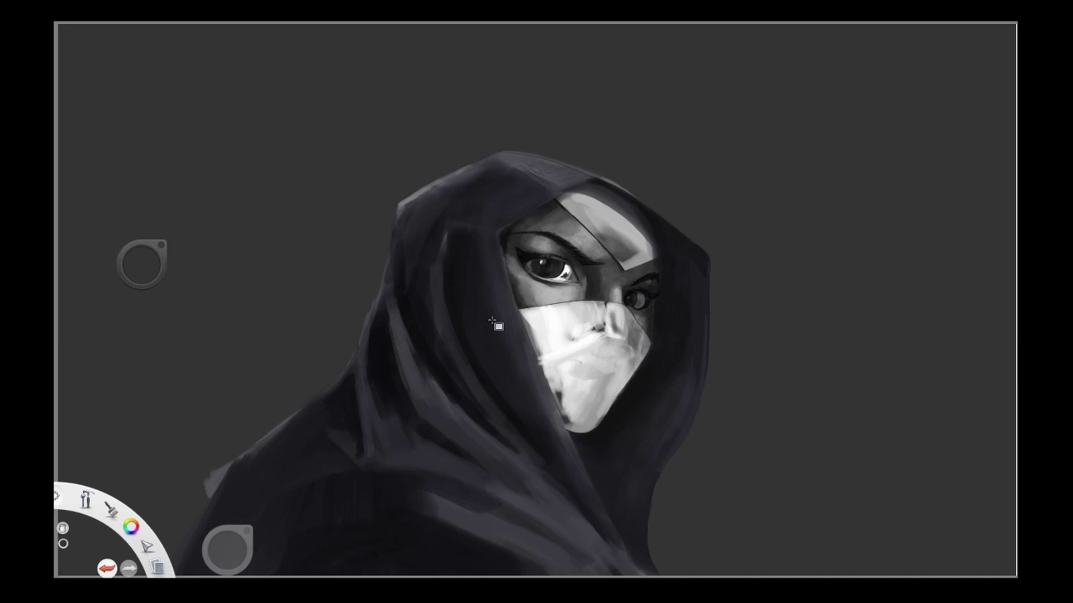
# Clear the dark grey showing through the mask, eyes and headband, using a lasso selection for the remaining areas.
pyautogui.click(317, 47)
pyautogui.moveTo(567, 416); pyautogui.dragTo(554, 378)
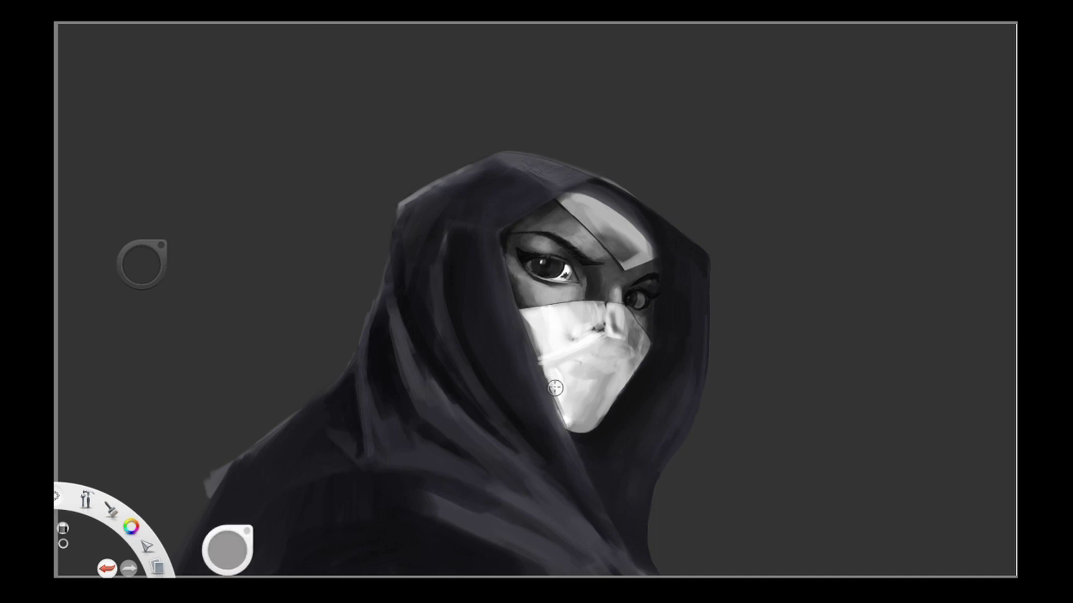
pyautogui.press('s')
pyautogui.click(215, 39)
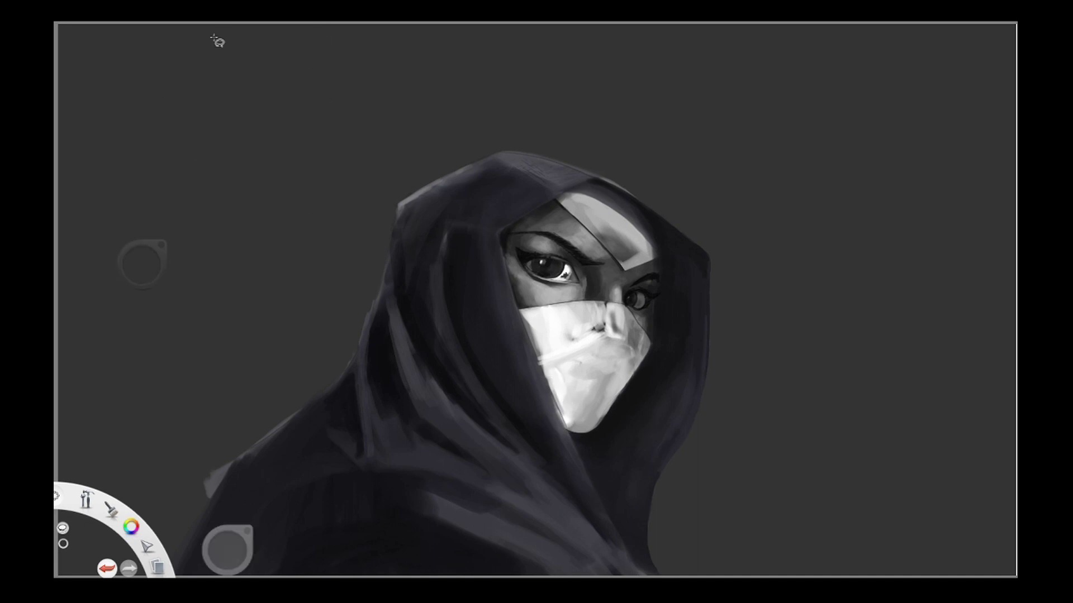
pyautogui.moveTo(404, 210)
pyautogui.mouseDown()
pyautogui.moveTo(465, 176)
pyautogui.moveTo(544, 162)
pyautogui.moveTo(667, 231)
pyautogui.moveTo(689, 267)
pyautogui.moveTo(698, 319)
pyautogui.moveTo(630, 571)
pyautogui.moveTo(197, 575)
pyautogui.moveTo(220, 488)
pyautogui.moveTo(323, 380)
pyautogui.moveTo(368, 309)
pyautogui.moveTo(409, 215)
pyautogui.mouseUp()
pyautogui.press('Delete')
pyautogui.click(419, 65)
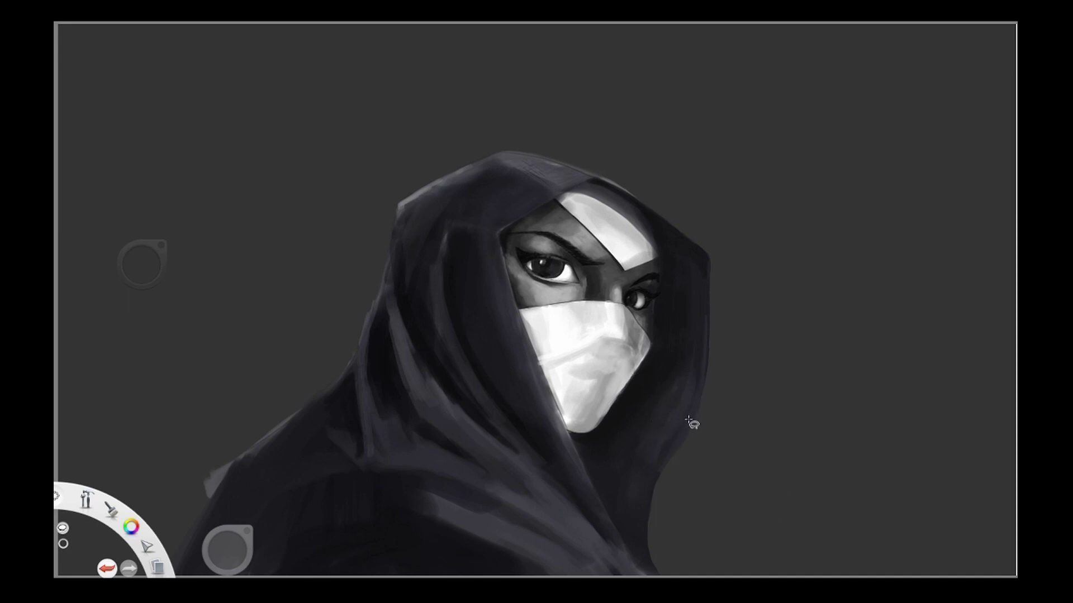
# Paint a slightly lighter grey vertical stroke down the background to the right of the hooded figure.
pyautogui.press('space')
pyautogui.moveTo(662, 382); pyautogui.dragTo(634, 388)
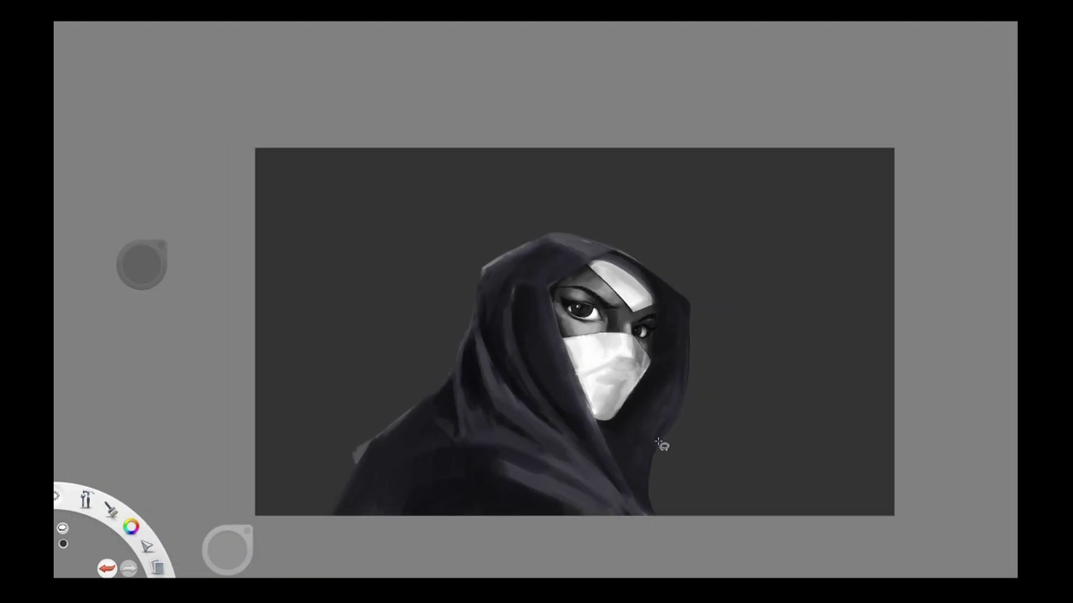
pyautogui.click(74, 150)
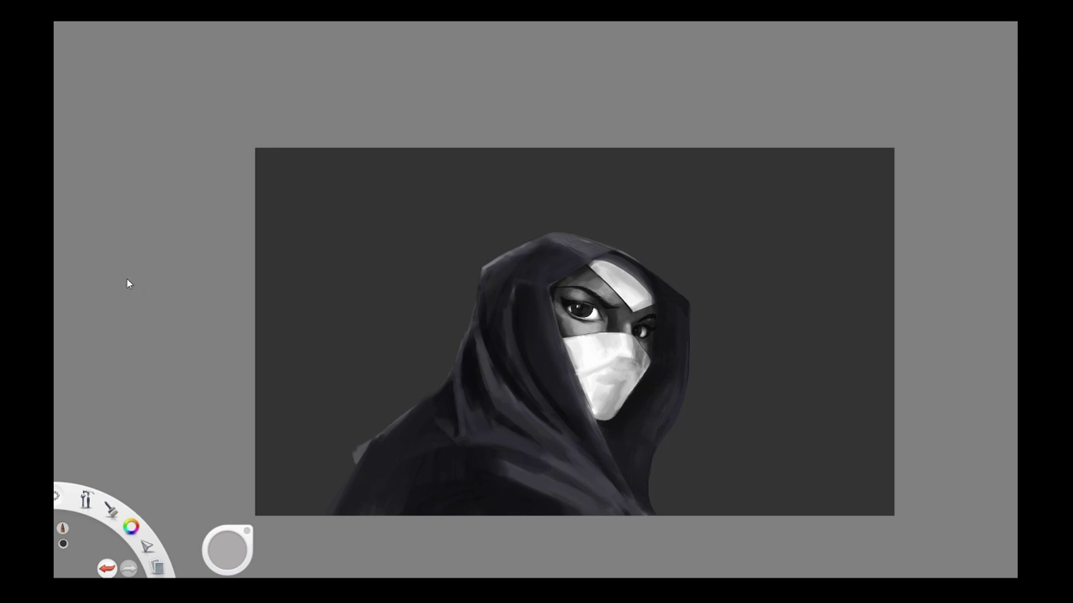
pyautogui.moveTo(126, 279); pyautogui.dragTo(127, 280)
pyautogui.moveTo(783, 438)
pyautogui.mouseDown()
pyautogui.moveTo(781, 190)
pyautogui.moveTo(771, 447)
pyautogui.mouseUp()
pyautogui.moveTo(777, 146); pyautogui.dragTo(765, 496)
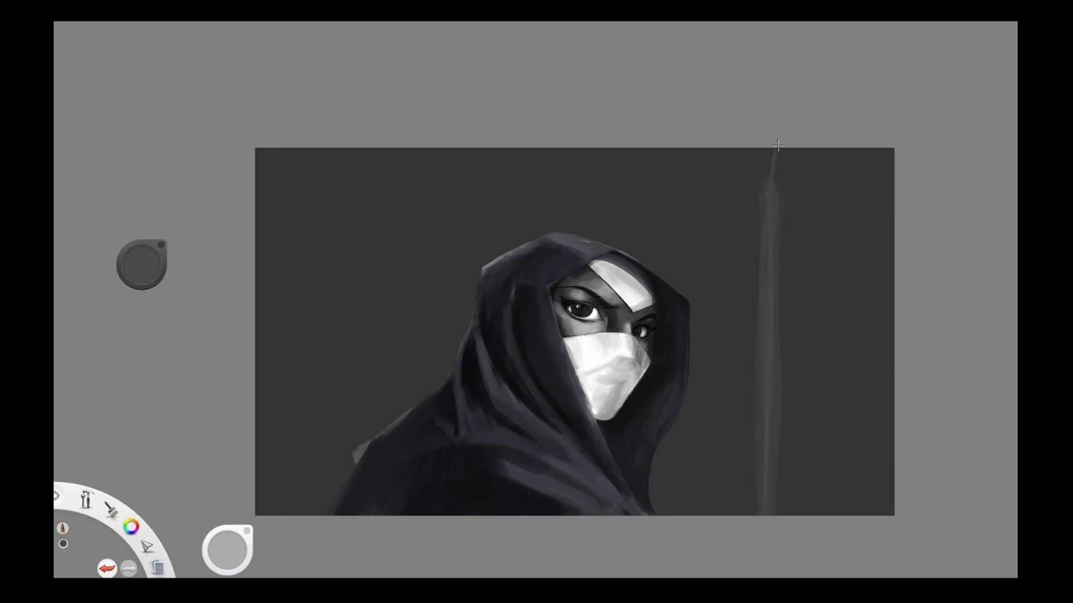
pyautogui.moveTo(729, 441); pyautogui.dragTo(721, 446)
pyautogui.hotkey('ctrl', 'z')
pyautogui.moveTo(741, 222); pyautogui.dragTo(755, 214)
pyautogui.hotkey('ctrl', 'z')
# Widen the lighter grey area with long vertical strokes, from above the hood to near the canvas's right edge.
pyautogui.moveTo(756, 162)
pyautogui.mouseDown()
pyautogui.moveTo(755, 280)
pyautogui.moveTo(728, 519)
pyautogui.mouseUp()
pyautogui.moveTo(705, 153); pyautogui.dragTo(693, 533)
pyautogui.moveTo(819, 171); pyautogui.dragTo(820, 464)
pyautogui.moveTo(620, 199)
pyautogui.mouseDown()
pyautogui.moveTo(639, 175)
pyautogui.moveTo(629, 302)
pyautogui.mouseUp()
pyautogui.hotkey('ctrl', 'z')
pyautogui.moveTo(623, 349); pyautogui.dragTo(648, 300)
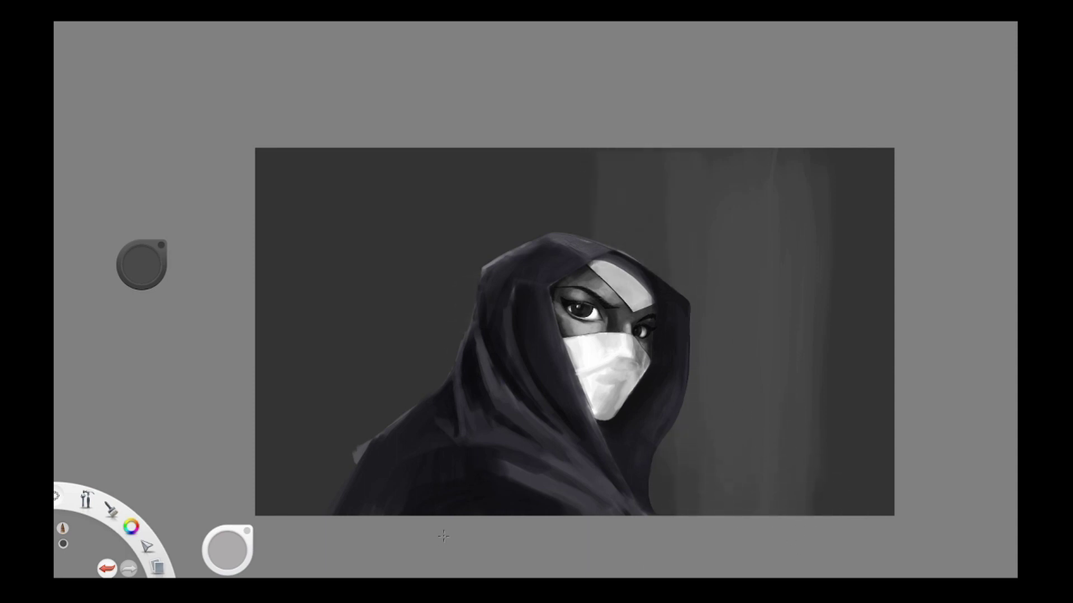
# Shade the background behind the figure's back and above the hood with a dark tone sampled from the cloak.
pyautogui.moveTo(352, 455); pyautogui.dragTo(274, 386)
pyautogui.hotkey('ctrl', 'z')
pyautogui.press('alt')
pyautogui.keyDown('alt'); pyautogui.click(451, 498); pyautogui.keyUp('alt')
pyautogui.moveTo(317, 504)
pyautogui.mouseDown()
pyautogui.moveTo(296, 391)
pyautogui.moveTo(276, 535)
pyautogui.moveTo(326, 370)
pyautogui.moveTo(325, 474)
pyautogui.moveTo(404, 381)
pyautogui.moveTo(399, 430)
pyautogui.moveTo(404, 390)
pyautogui.moveTo(463, 321)
pyautogui.moveTo(543, 254)
pyautogui.moveTo(539, 149)
pyautogui.moveTo(474, 354)
pyautogui.moveTo(524, 277)
pyautogui.moveTo(512, 162)
pyautogui.mouseUp()
pyautogui.keyDown('alt'); pyautogui.click(524, 216); pyautogui.keyUp('alt')
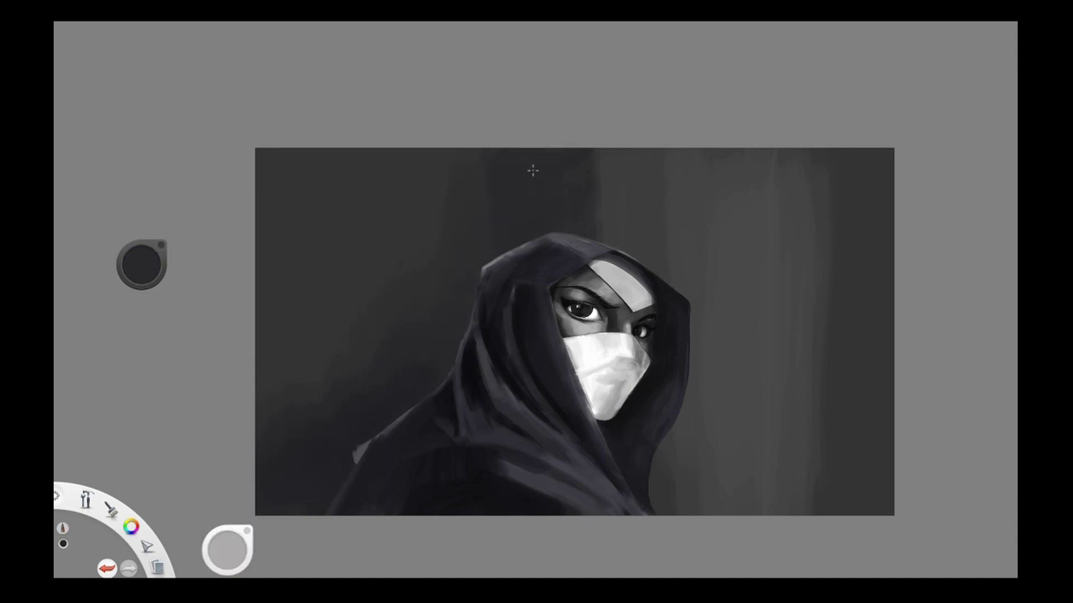
pyautogui.moveTo(606, 190)
pyautogui.mouseDown()
pyautogui.moveTo(679, 168)
pyautogui.moveTo(618, 201)
pyautogui.moveTo(632, 173)
pyautogui.mouseUp()
pyautogui.moveTo(436, 229); pyautogui.dragTo(368, 261)
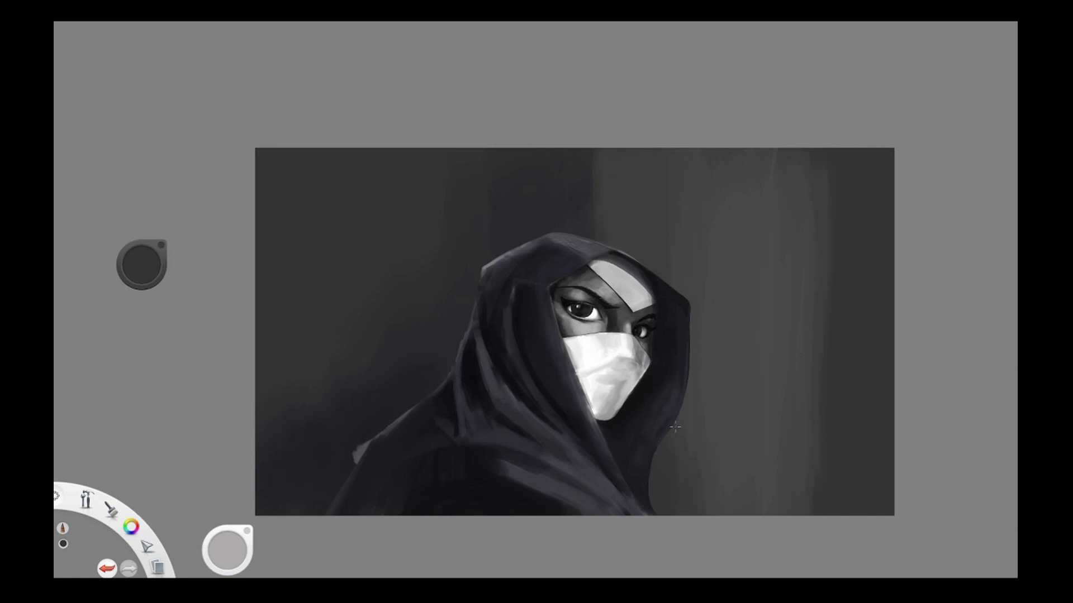
# Darken the whole background around the figure with a large soft brush.
pyautogui.press('b')
pyautogui.moveTo(306, 362); pyautogui.dragTo(309, 394)
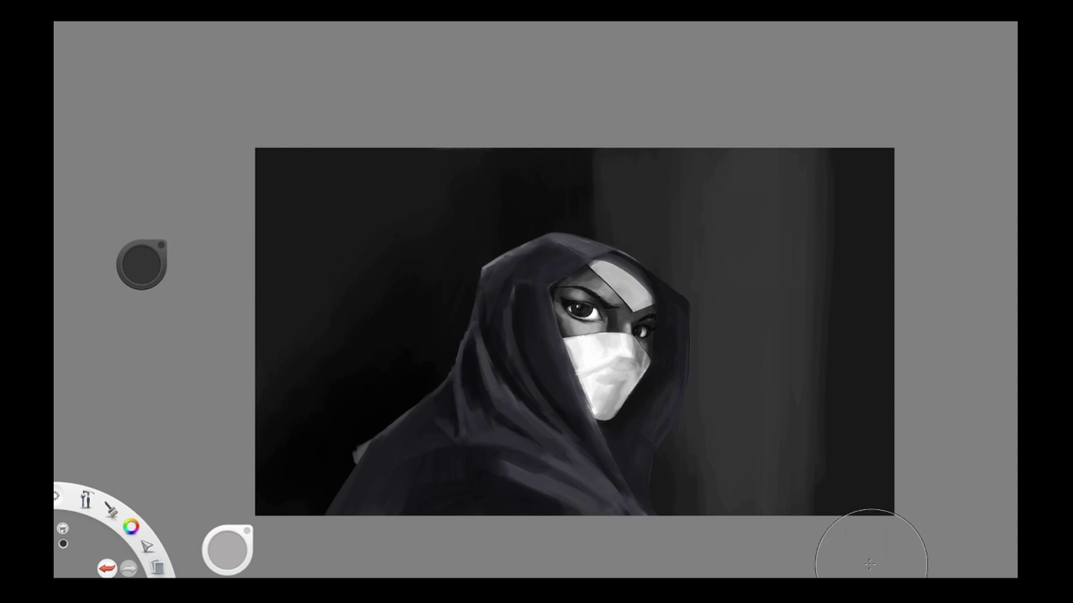
# Paint a lighter grey vertical band on the wall just right of the hood.
pyautogui.press('b')
pyautogui.moveTo(123, 286); pyautogui.dragTo(119, 288)
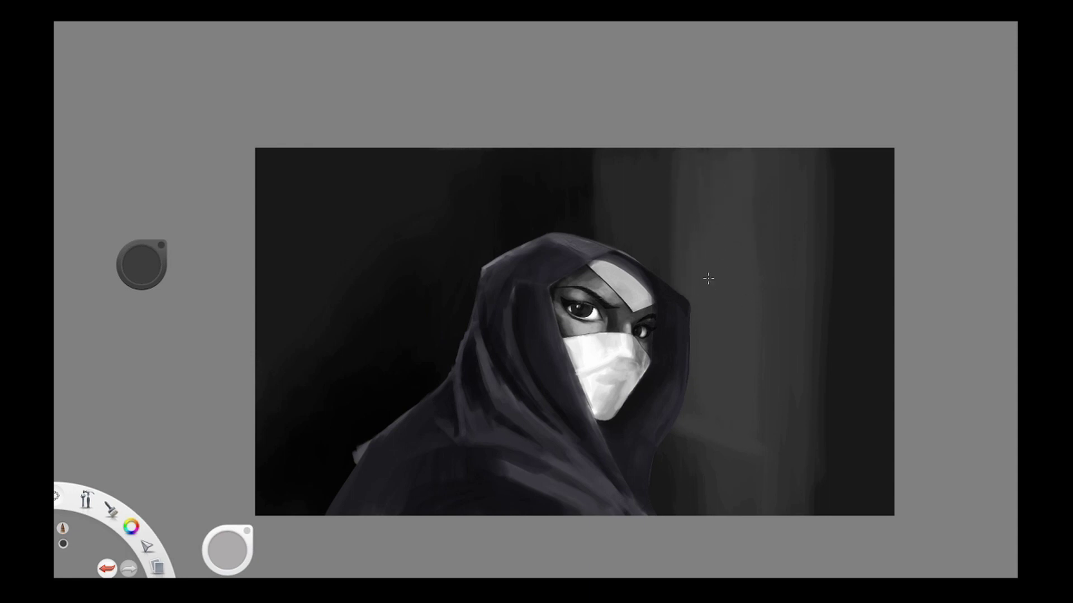
pyautogui.click(342, 454)
pyautogui.hotkey('ctrl', 'z')
# Blend the right edge of the lighter wall band softly into the dark background along its full height.
pyautogui.click(93, 375)
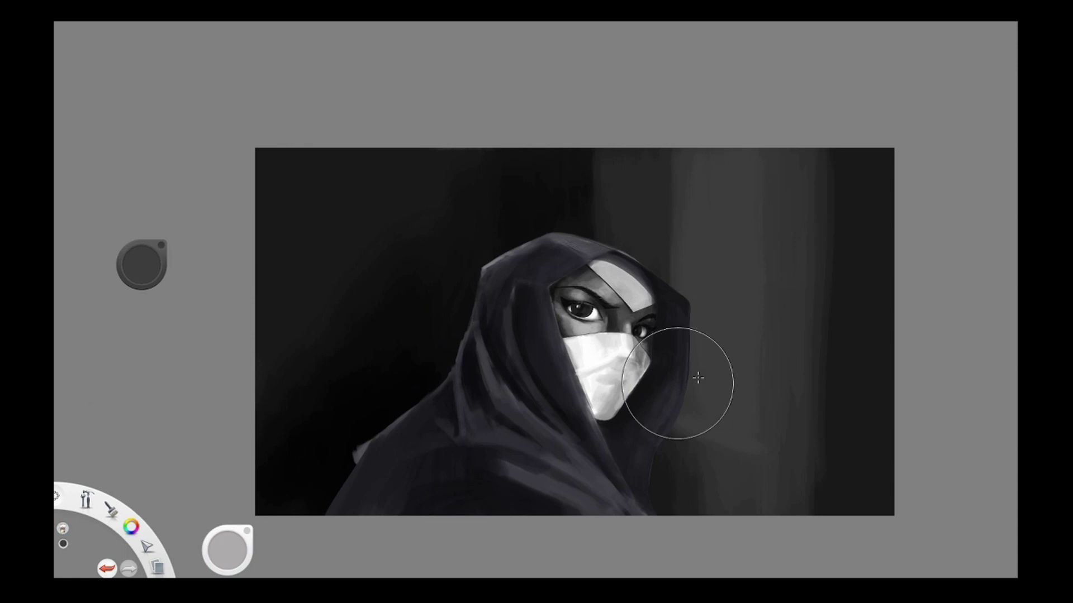
pyautogui.moveTo(826, 256); pyautogui.dragTo(827, 249)
pyautogui.moveTo(808, 151); pyautogui.dragTo(825, 251)
pyautogui.hotkey('ctrl', 'z')
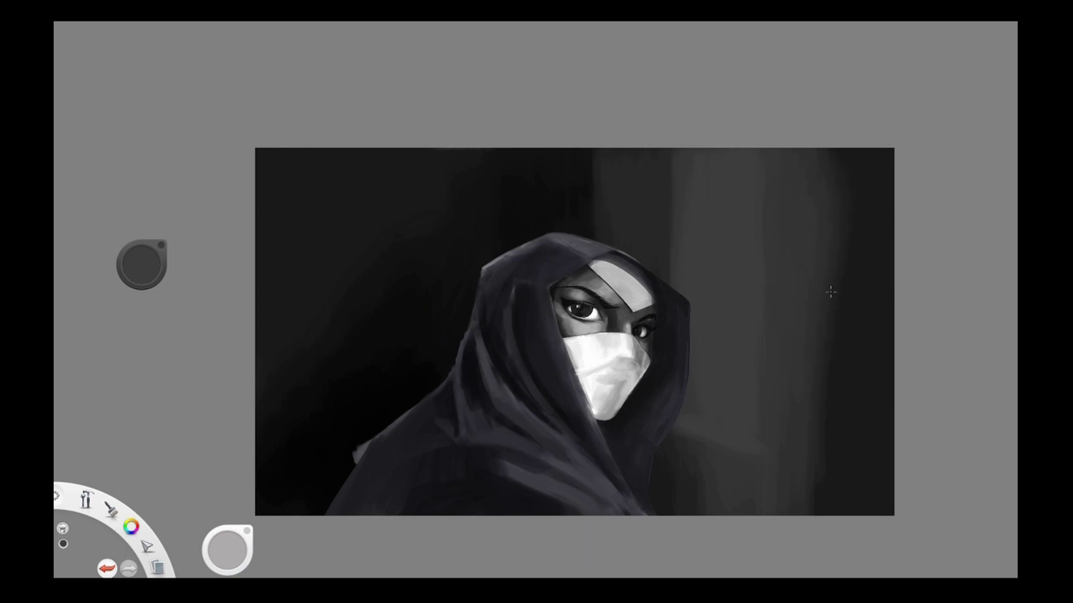
pyautogui.moveTo(820, 475); pyautogui.dragTo(845, 462)
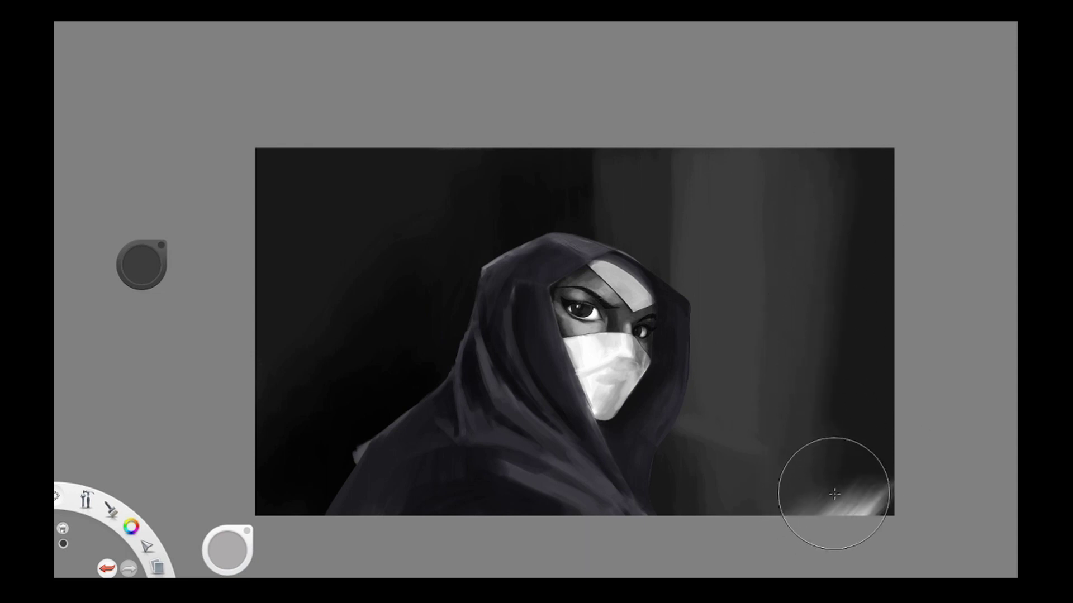
pyautogui.hotkey('ctrl', 'z')
pyautogui.moveTo(812, 401); pyautogui.dragTo(817, 454)
pyautogui.moveTo(818, 454); pyautogui.dragTo(825, 514)
pyautogui.moveTo(820, 248); pyautogui.dragTo(829, 559)
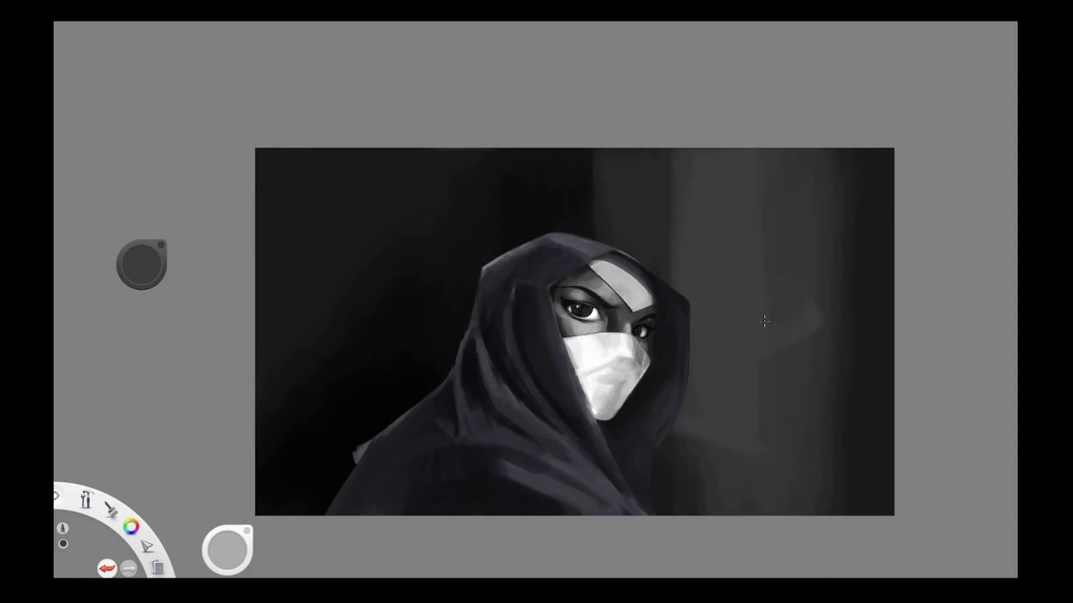
# Paint a bright window shape right of the hood with light grey sampled from the headband.
pyautogui.keyDown('alt'); pyautogui.click(637, 293); pyautogui.keyUp('alt')
pyautogui.moveTo(729, 243)
pyautogui.mouseDown()
pyautogui.moveTo(742, 319)
pyautogui.moveTo(727, 390)
pyautogui.moveTo(723, 251)
pyautogui.moveTo(756, 404)
pyautogui.moveTo(730, 360)
pyautogui.moveTo(754, 394)
pyautogui.moveTo(729, 387)
pyautogui.moveTo(719, 205)
pyautogui.moveTo(747, 284)
pyautogui.moveTo(805, 385)
pyautogui.moveTo(806, 369)
pyautogui.mouseUp()
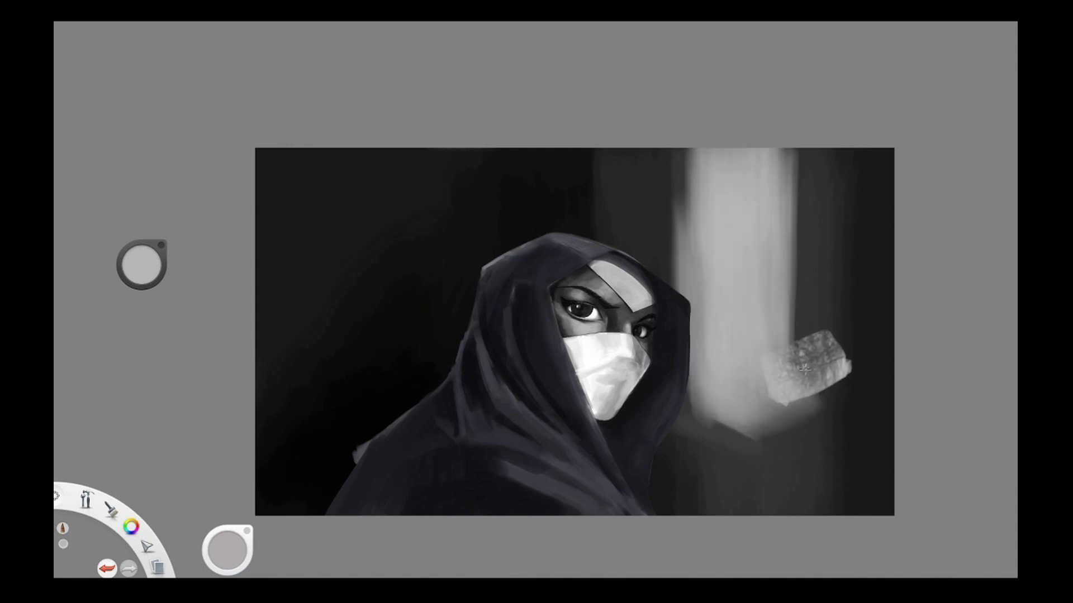
# Cut a straight right edge on the bright window with a smaller brush and dark grey sampled from the wall.
pyautogui.keyDown('alt'); pyautogui.click(806, 217); pyautogui.keyUp('alt')
pyautogui.moveTo(806, 150)
pyautogui.mouseDown()
pyautogui.moveTo(814, 372)
pyautogui.moveTo(793, 301)
pyautogui.mouseUp()
pyautogui.hotkey('ctrl', 'z')
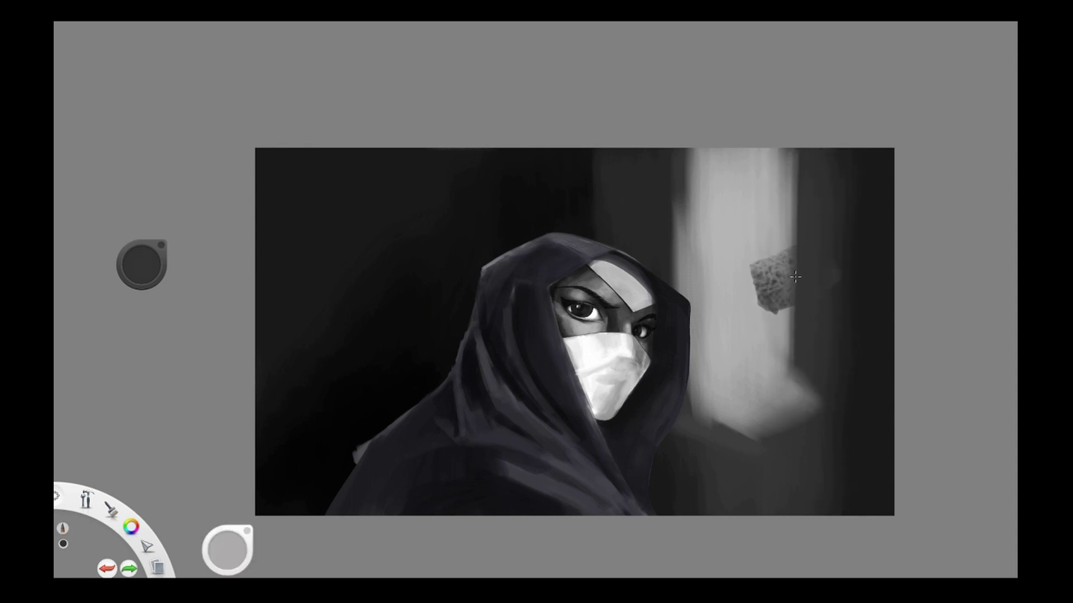
pyautogui.press('[')
pyautogui.moveTo(788, 168); pyautogui.dragTo(791, 419)
pyautogui.moveTo(805, 347)
pyautogui.mouseDown()
pyautogui.moveTo(810, 415)
pyautogui.moveTo(799, 471)
pyautogui.mouseUp()
pyautogui.moveTo(784, 306); pyautogui.dragTo(784, 427)
pyautogui.moveTo(782, 285); pyautogui.dragTo(785, 429)
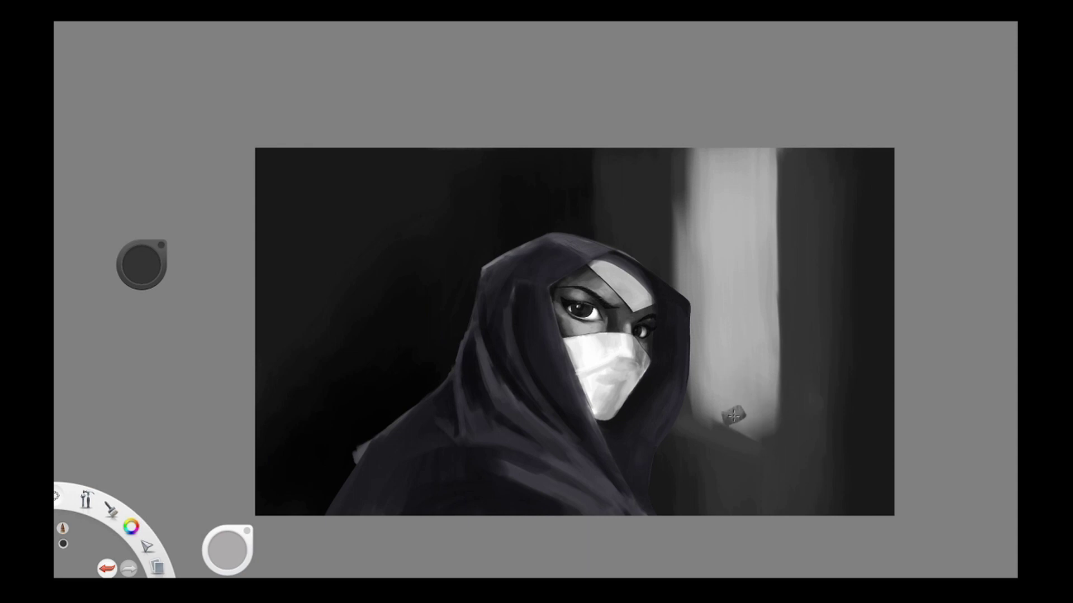
# Shape the slanted bottom edge of the window with light grey sampled from the window.
pyautogui.keyDown('alt'); pyautogui.click(754, 395); pyautogui.keyUp('alt')
pyautogui.moveTo(731, 414); pyautogui.dragTo(711, 416)
pyautogui.moveTo(756, 419)
pyautogui.mouseDown()
pyautogui.moveTo(748, 424)
pyautogui.moveTo(772, 433)
pyautogui.moveTo(692, 398)
pyautogui.mouseUp()
pyautogui.moveTo(691, 187)
pyautogui.mouseDown()
pyautogui.moveTo(688, 132)
pyautogui.moveTo(689, 263)
pyautogui.mouseUp()
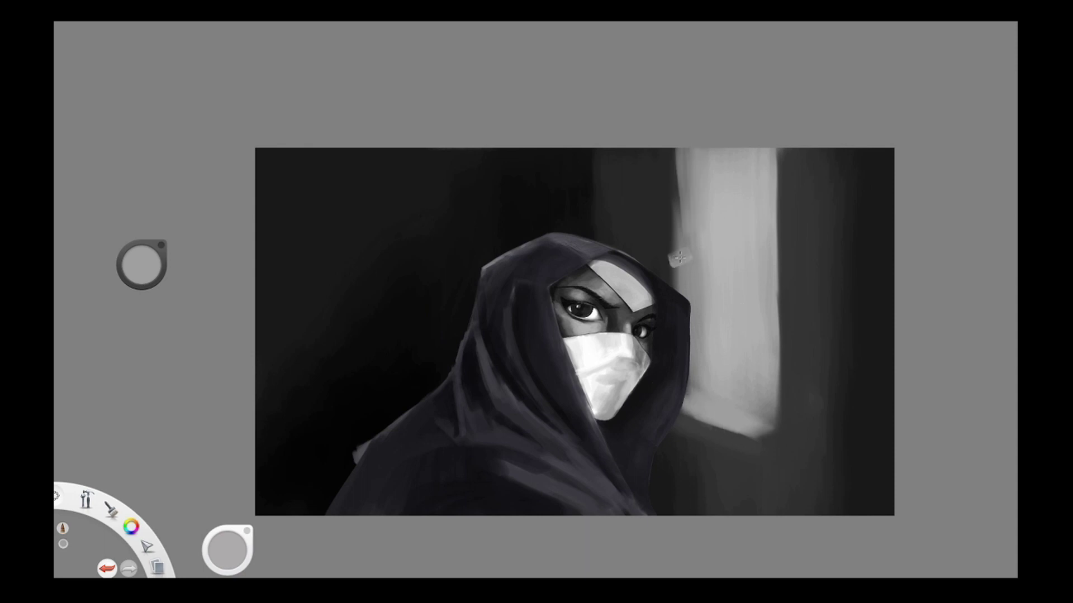
pyautogui.hotkey('ctrl', 'z')
# Paint a darker grey inner frame along the window's left edge, from the top down beside the hood.
pyautogui.keyDown('alt'); pyautogui.click(680, 169); pyautogui.keyUp('alt')
pyautogui.moveTo(686, 162); pyautogui.dragTo(691, 299)
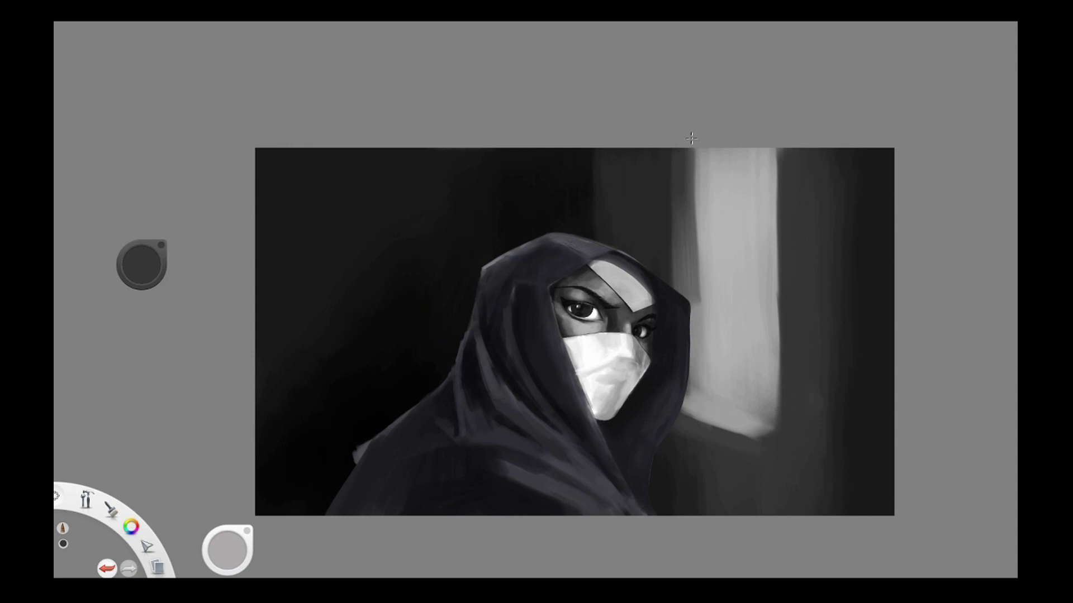
pyautogui.moveTo(696, 150); pyautogui.dragTo(692, 256)
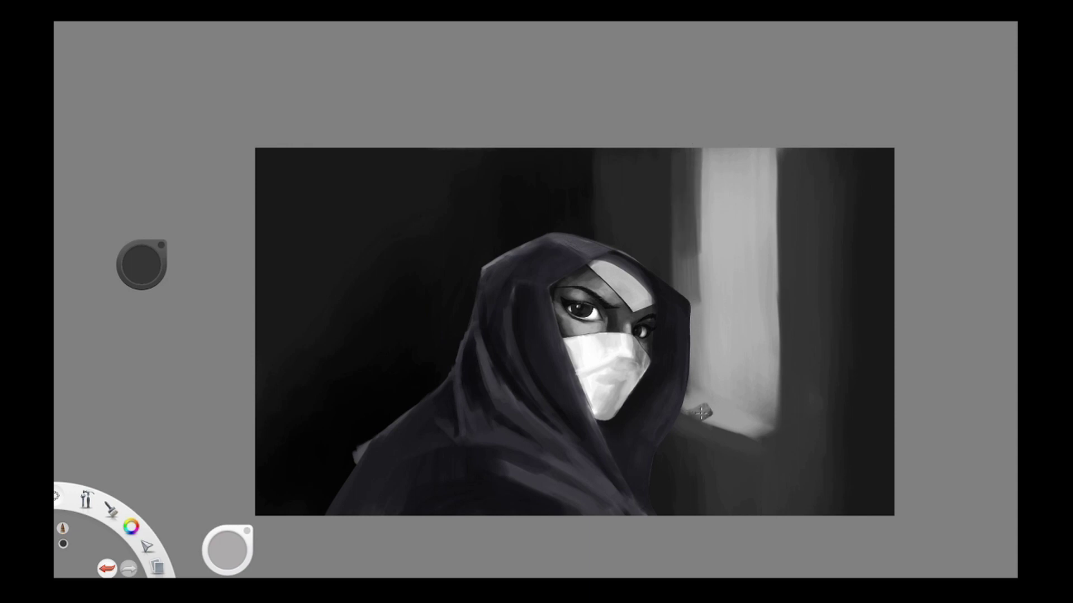
pyautogui.keyDown('alt'); pyautogui.click(695, 211); pyautogui.keyUp('alt')
pyautogui.moveTo(695, 208); pyautogui.dragTo(697, 355)
# Refine the window's left edge with sampled light grey and touch up the dark wall below the window.
pyautogui.keyDown('alt'); pyautogui.click(718, 340); pyautogui.keyUp('alt')
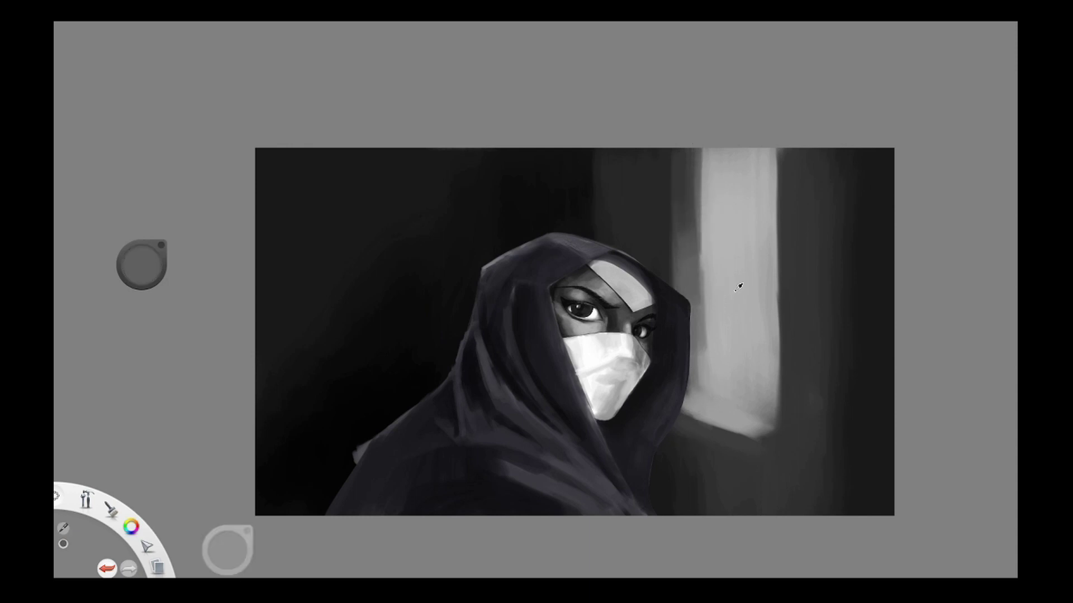
pyautogui.moveTo(706, 268); pyautogui.dragTo(704, 353)
pyautogui.moveTo(700, 301); pyautogui.dragTo(700, 361)
pyautogui.moveTo(699, 251); pyautogui.dragTo(703, 354)
pyautogui.keyDown('alt'); pyautogui.click(764, 450); pyautogui.keyUp('alt')
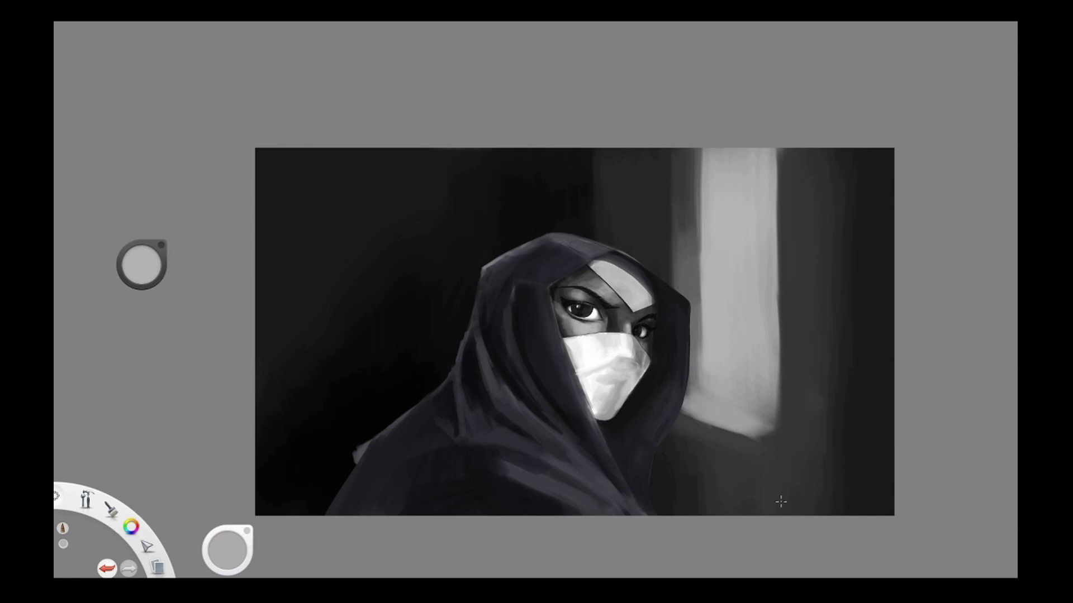
pyautogui.moveTo(780, 502)
pyautogui.keyDown('alt'); pyautogui.mouseDown()
pyautogui.moveTo(867, 448)
pyautogui.moveTo(860, 439)
pyautogui.moveTo(865, 495)
pyautogui.moveTo(813, 458)
pyautogui.mouseUp(); pyautogui.keyUp('alt')
# Darken the folds on the cloak and hood with a near-black tone sampled from the cloak.
pyautogui.keyDown('alt'); pyautogui.click(499, 495); pyautogui.keyUp('alt')
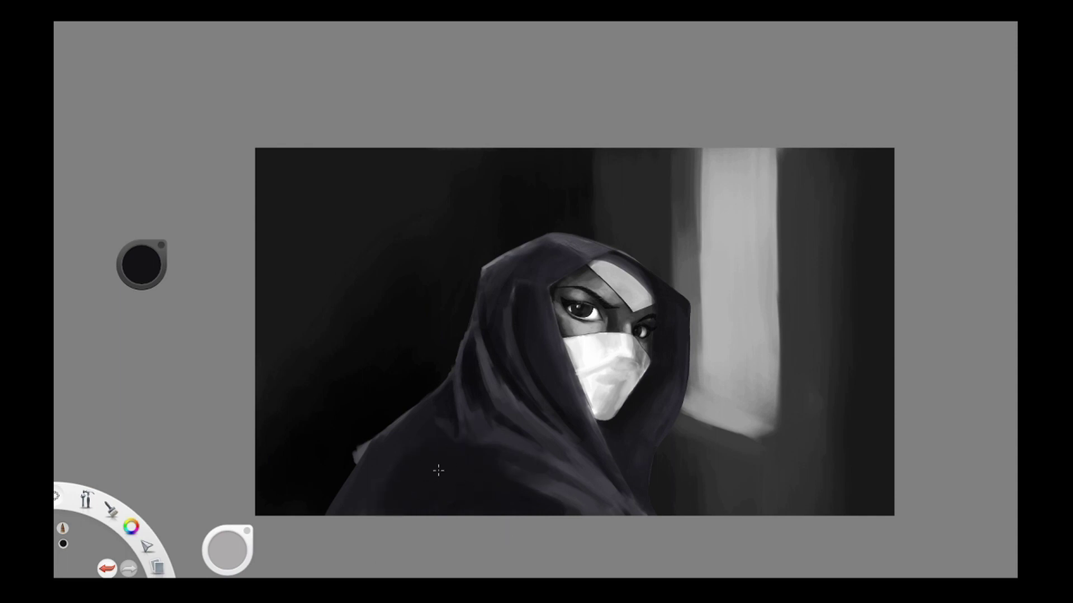
pyautogui.moveTo(471, 433)
pyautogui.mouseDown()
pyautogui.moveTo(479, 377)
pyautogui.moveTo(462, 382)
pyautogui.moveTo(497, 395)
pyautogui.moveTo(501, 304)
pyautogui.moveTo(503, 366)
pyautogui.moveTo(553, 445)
pyautogui.moveTo(498, 373)
pyautogui.moveTo(526, 268)
pyautogui.moveTo(505, 339)
pyautogui.moveTo(521, 377)
pyautogui.moveTo(509, 297)
pyautogui.moveTo(544, 270)
pyautogui.moveTo(523, 299)
pyautogui.moveTo(521, 310)
pyautogui.moveTo(527, 288)
pyautogui.moveTo(536, 411)
pyautogui.moveTo(515, 370)
pyautogui.moveTo(540, 420)
pyautogui.moveTo(527, 402)
pyautogui.moveTo(622, 479)
pyautogui.moveTo(563, 440)
pyautogui.mouseUp()
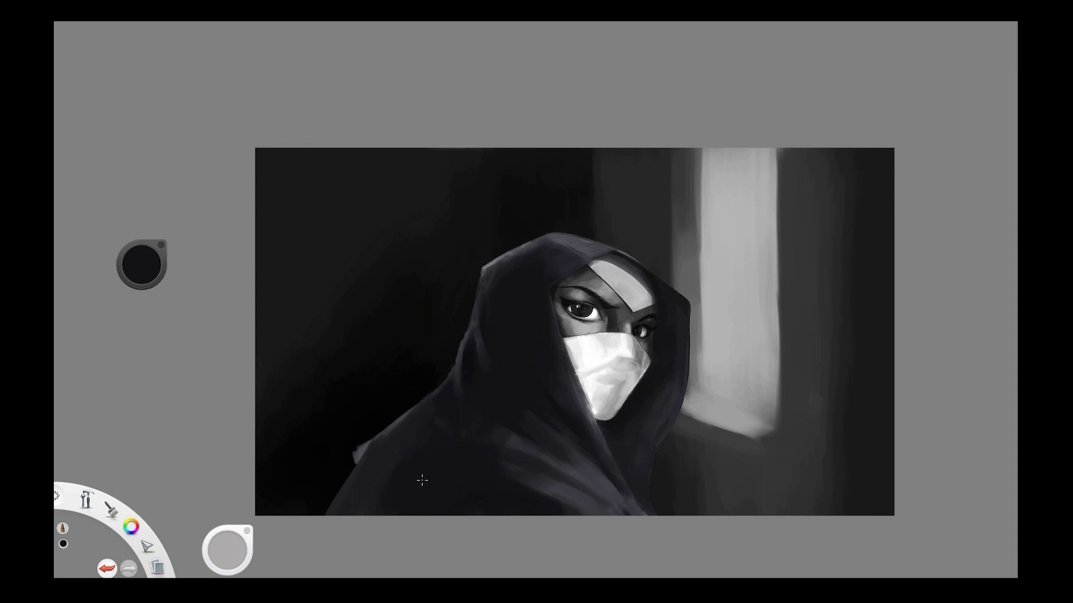
# Erase the stray light stroke beyond the figure's shoulder and thin the dark shading over the cloak's folds.
pyautogui.press('e')
pyautogui.moveTo(352, 447); pyautogui.dragTo(354, 442)
pyautogui.press('e')
pyautogui.press('e')
pyautogui.moveTo(516, 437); pyautogui.dragTo(457, 431)
# Compare the cloak with and without the added dark shading on its folds.
pyautogui.hotkey('ctrl', 'z')
pyautogui.hotkey('ctrl', 'z')
pyautogui.hotkey('ctrl', 'z')
pyautogui.hotkey('ctrl', 'z')
pyautogui.hotkey('ctrl', 'z')
pyautogui.hotkey('ctrl', 'y')
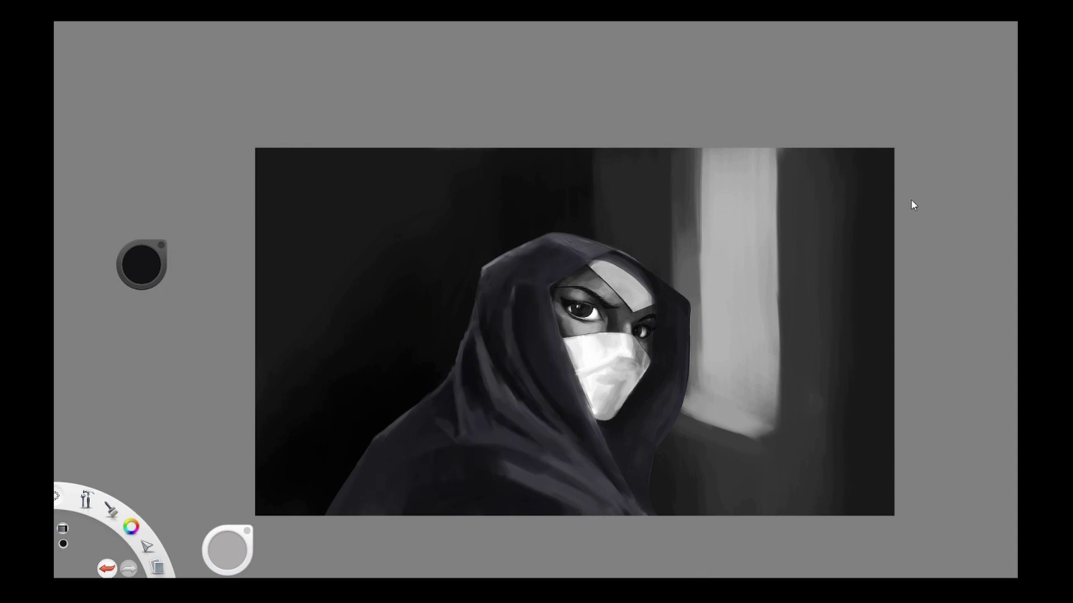
pyautogui.hotkey('ctrl', 'z')
pyautogui.hotkey('ctrl', 'y')
pyautogui.hotkey('ctrl', 'z')
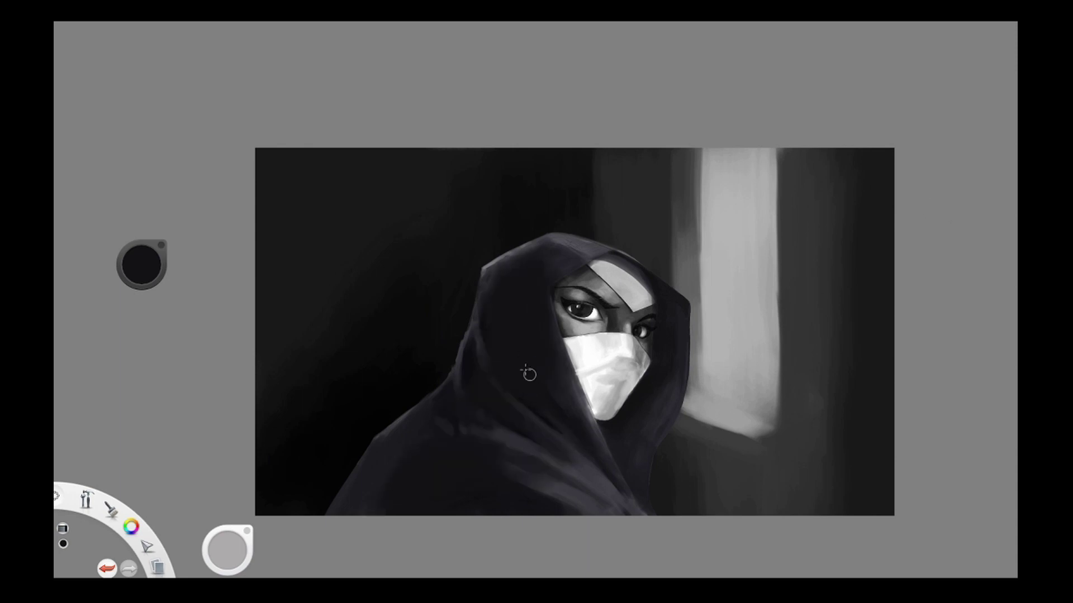
pyautogui.hotkey('ctrl', 'z')
pyautogui.hotkey('ctrl', 'y')
# Widen the window to the right and even out its surface with light grey sampled from the window.
pyautogui.keyDown('alt'); pyautogui.click(749, 259); pyautogui.keyUp('alt')
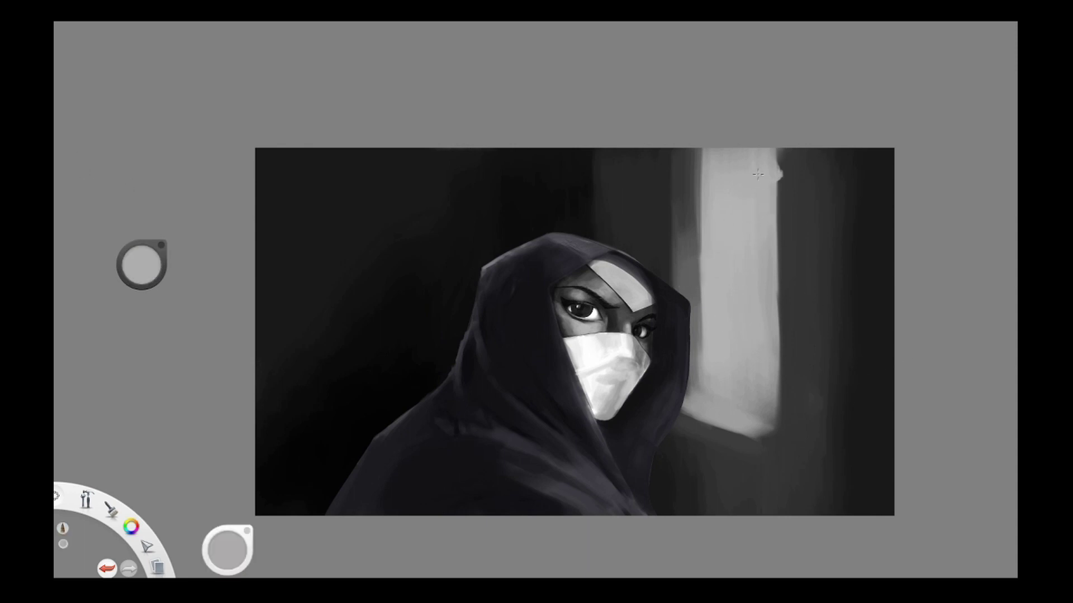
pyautogui.moveTo(781, 167)
pyautogui.mouseDown()
pyautogui.moveTo(763, 159)
pyautogui.moveTo(779, 257)
pyautogui.moveTo(780, 245)
pyautogui.moveTo(780, 299)
pyautogui.moveTo(767, 301)
pyautogui.mouseUp()
pyautogui.moveTo(766, 201); pyautogui.dragTo(767, 349)
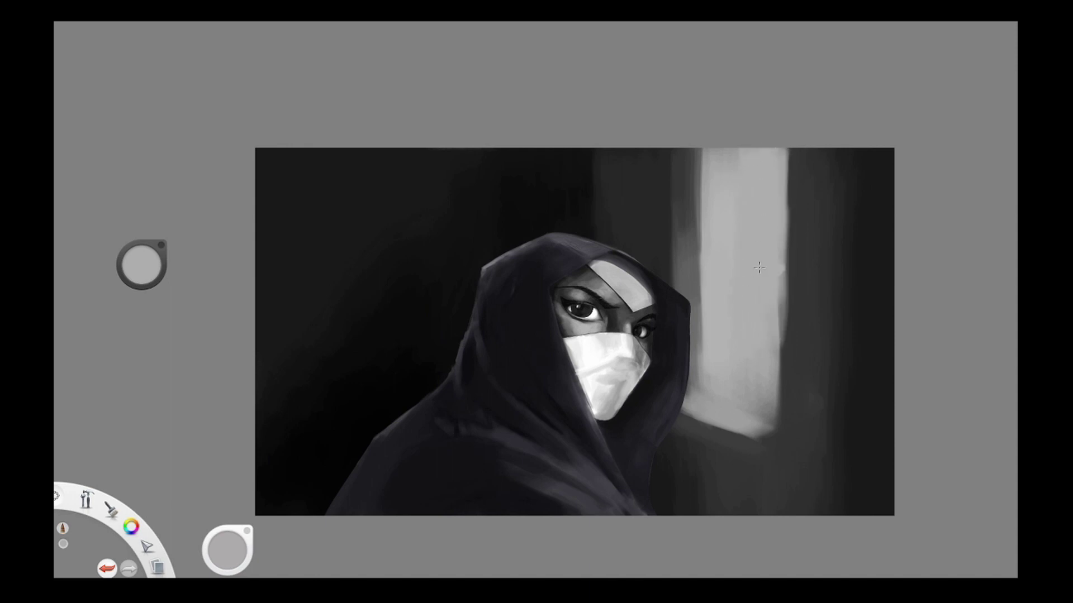
pyautogui.moveTo(767, 265); pyautogui.dragTo(767, 394)
pyautogui.moveTo(783, 304); pyautogui.dragTo(782, 202)
pyautogui.moveTo(734, 162); pyautogui.dragTo(751, 153)
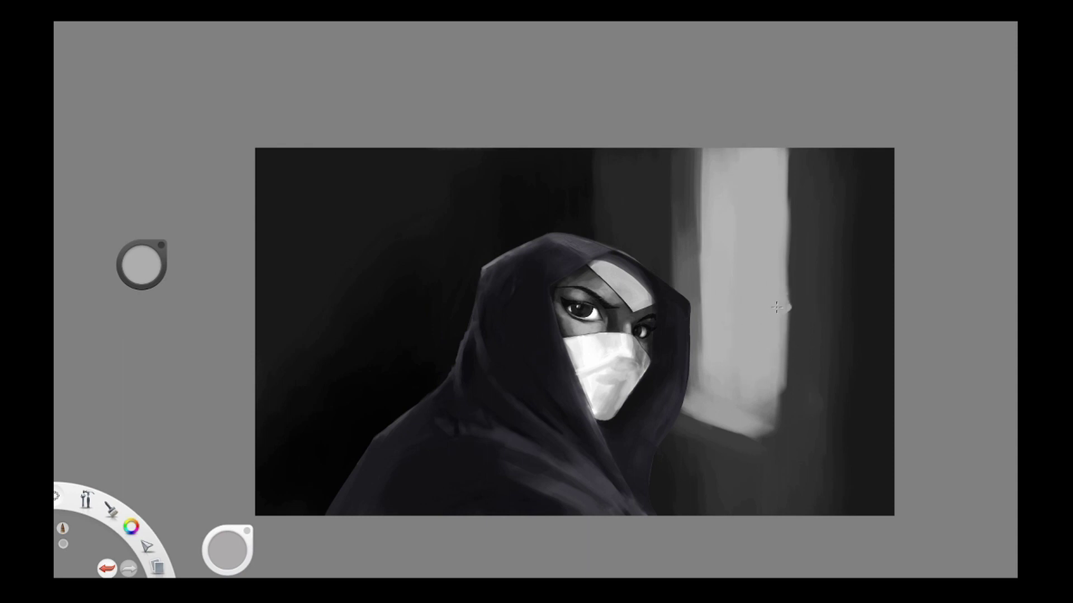
pyautogui.moveTo(779, 369)
pyautogui.mouseDown()
pyautogui.moveTo(781, 425)
pyautogui.moveTo(761, 416)
pyautogui.mouseUp()
pyautogui.moveTo(785, 303); pyautogui.dragTo(784, 366)
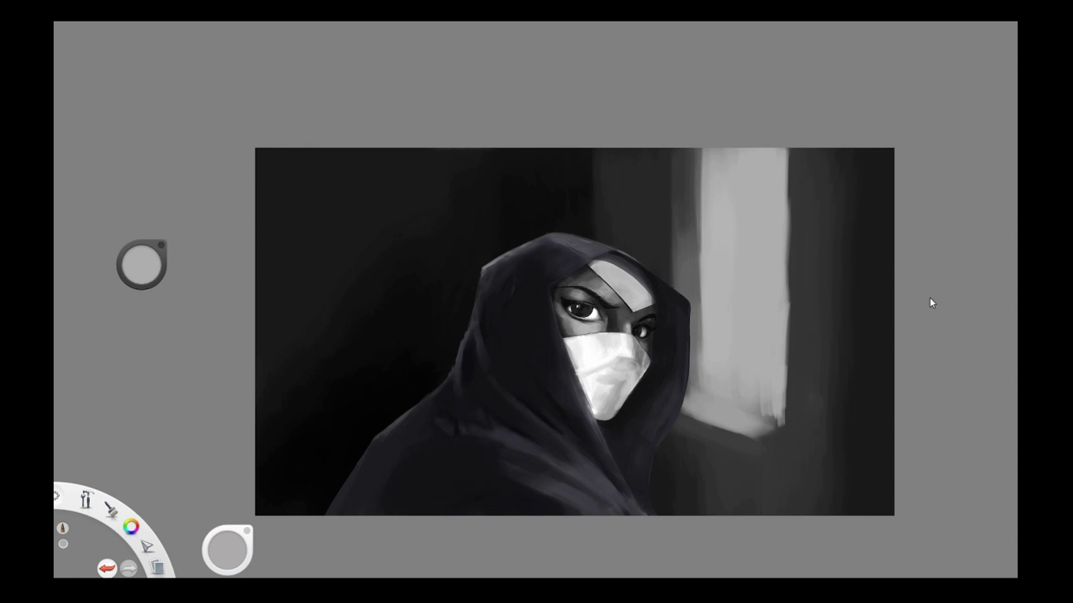
# Clear the background paint covering the headband and eyes within a lasso selection, and remove the selection.
pyautogui.click(912, 281)
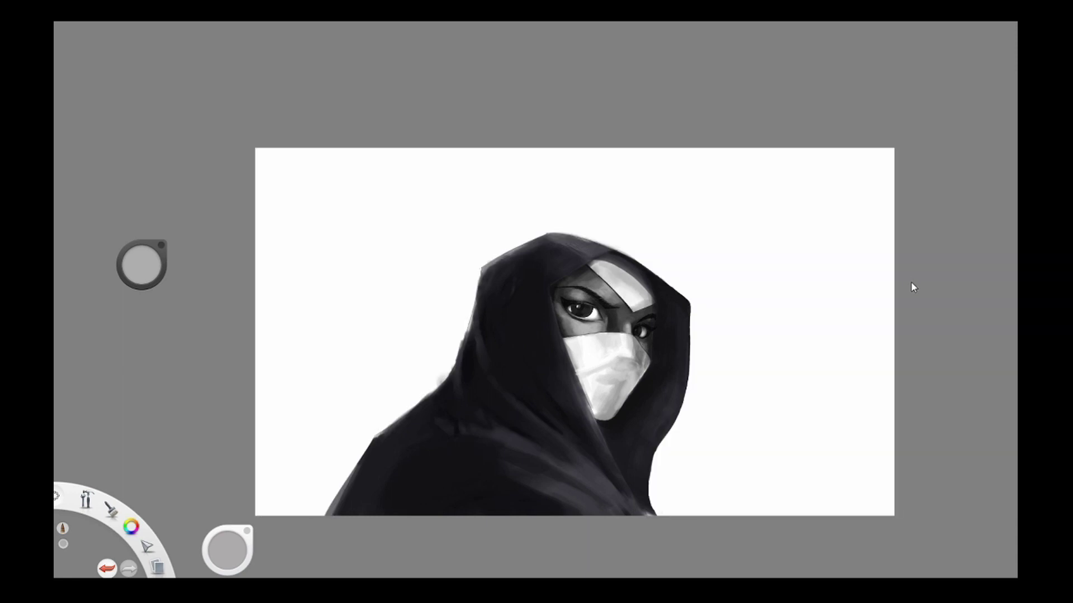
pyautogui.click(909, 278)
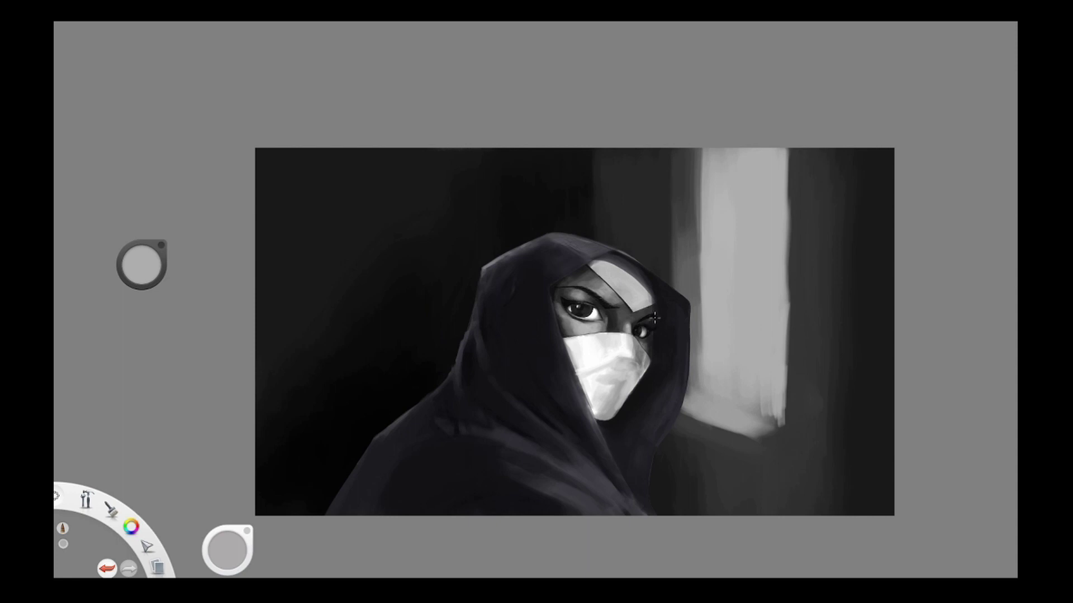
pyautogui.click(219, 36)
pyautogui.moveTo(675, 312)
pyautogui.mouseDown()
pyautogui.moveTo(625, 259)
pyautogui.moveTo(581, 250)
pyautogui.moveTo(552, 301)
pyautogui.moveTo(620, 360)
pyautogui.moveTo(675, 316)
pyautogui.mouseUp()
pyautogui.click(672, 338)
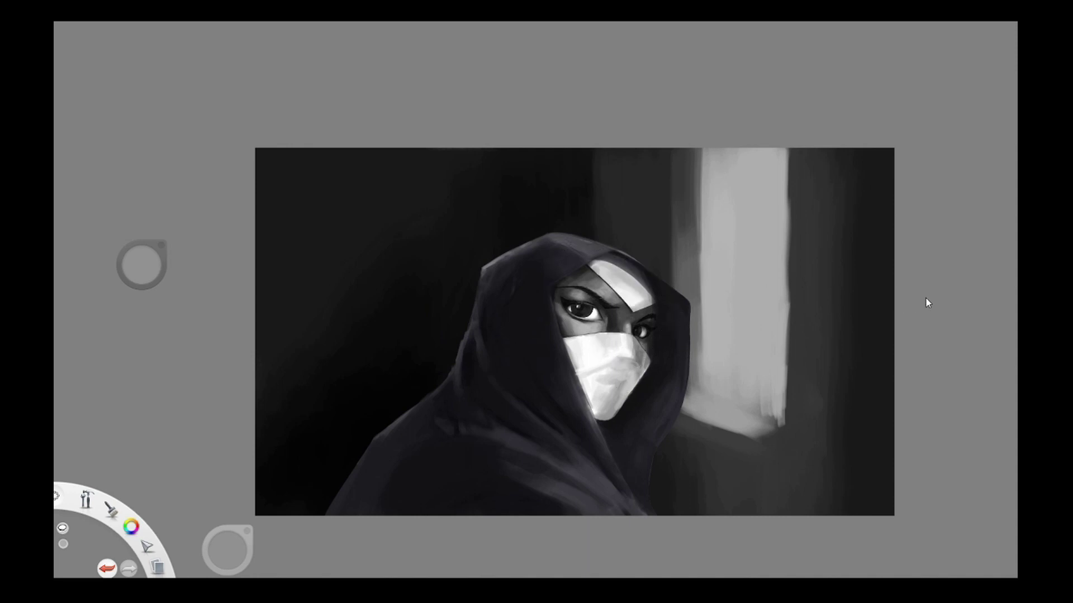
pyautogui.hotkey('ctrl', 'z')
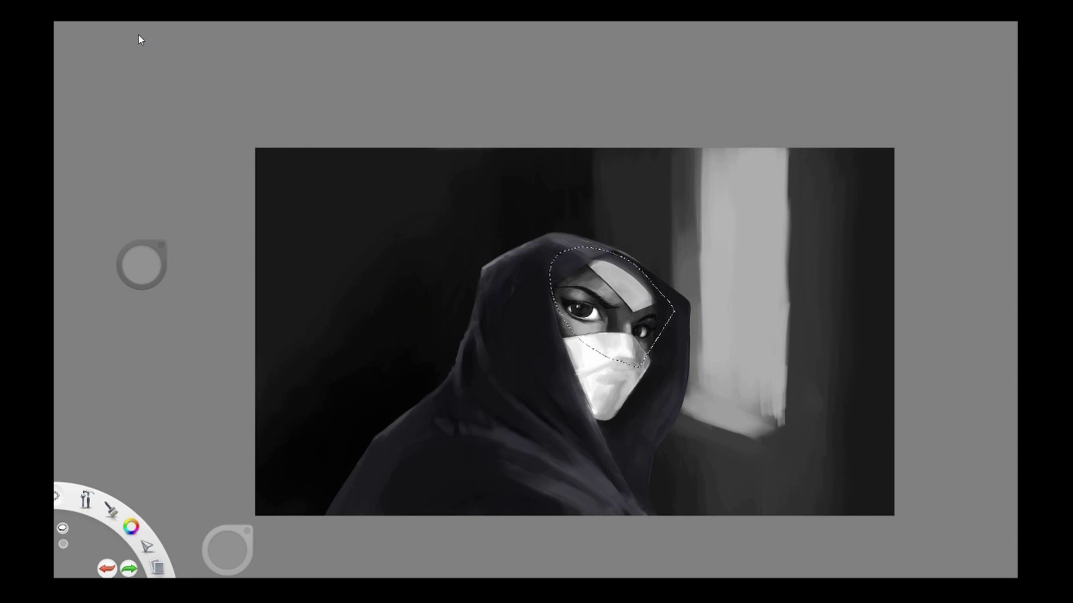
pyautogui.hotkey('ctrl', 'z')
pyautogui.hotkey('ctrl', 'd')
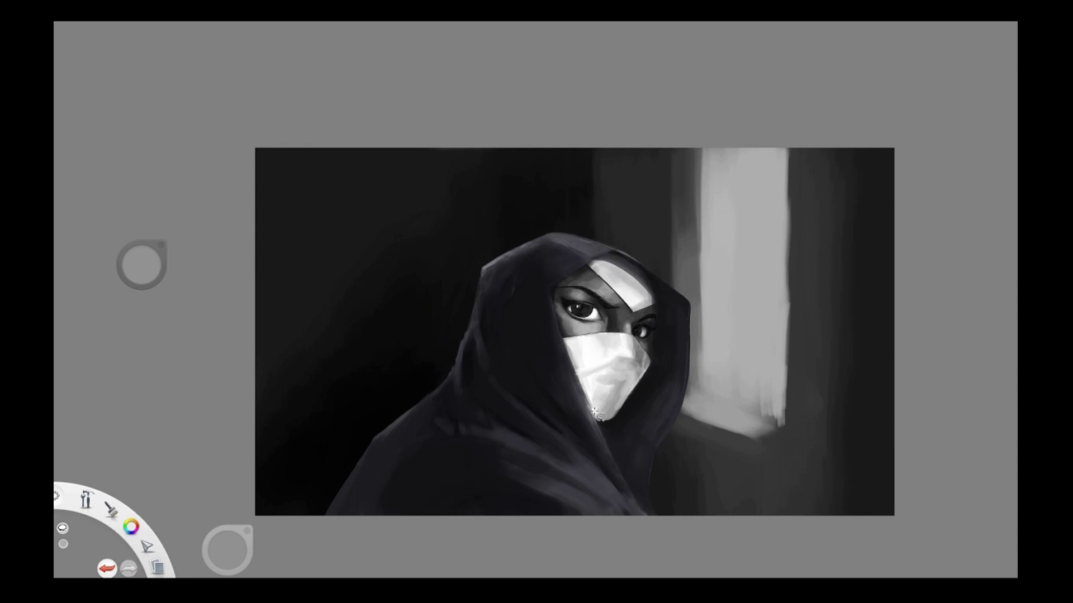